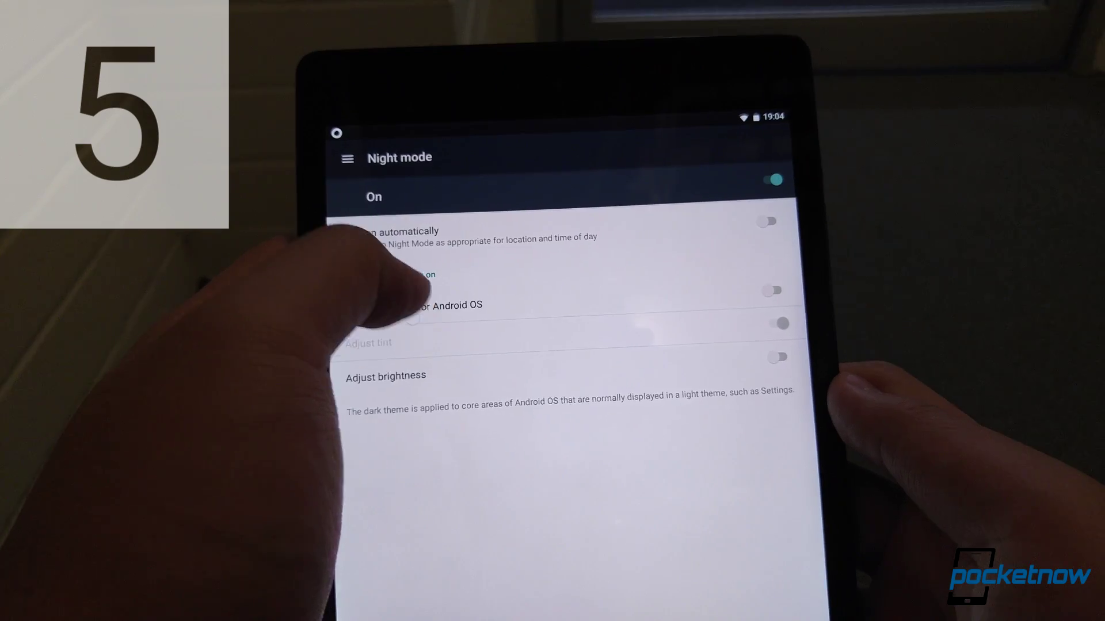
# Turn on the system Dark theme in System UI Tuner
pyautogui.click(406, 303)
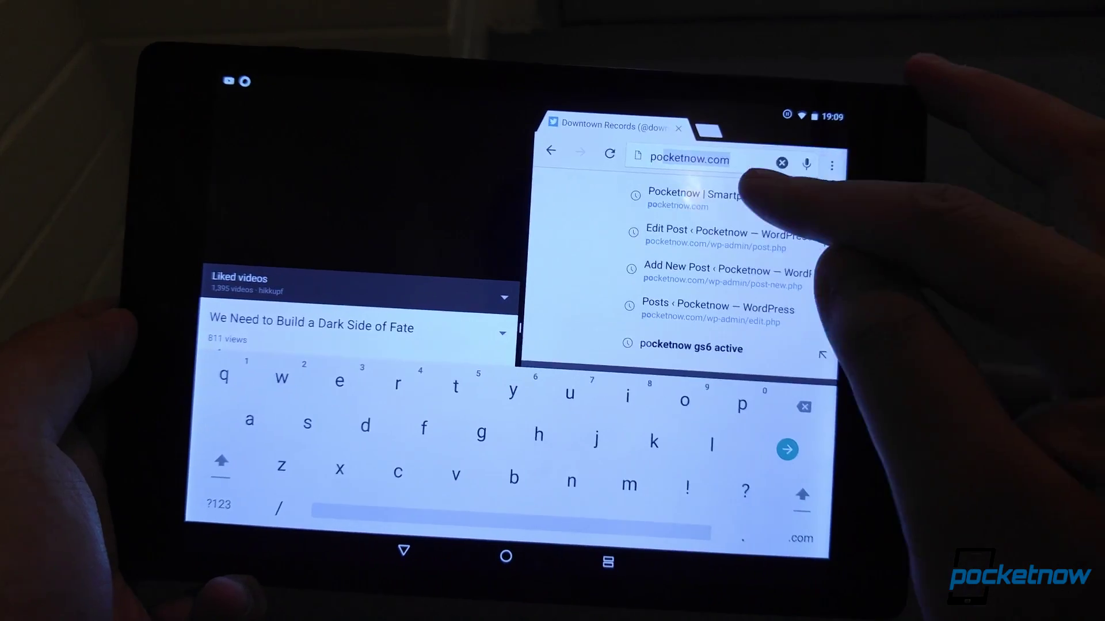
# Load the suggested Downtown Records page in Chrome and expand Chrome to full screen
pyautogui.click(738, 207)
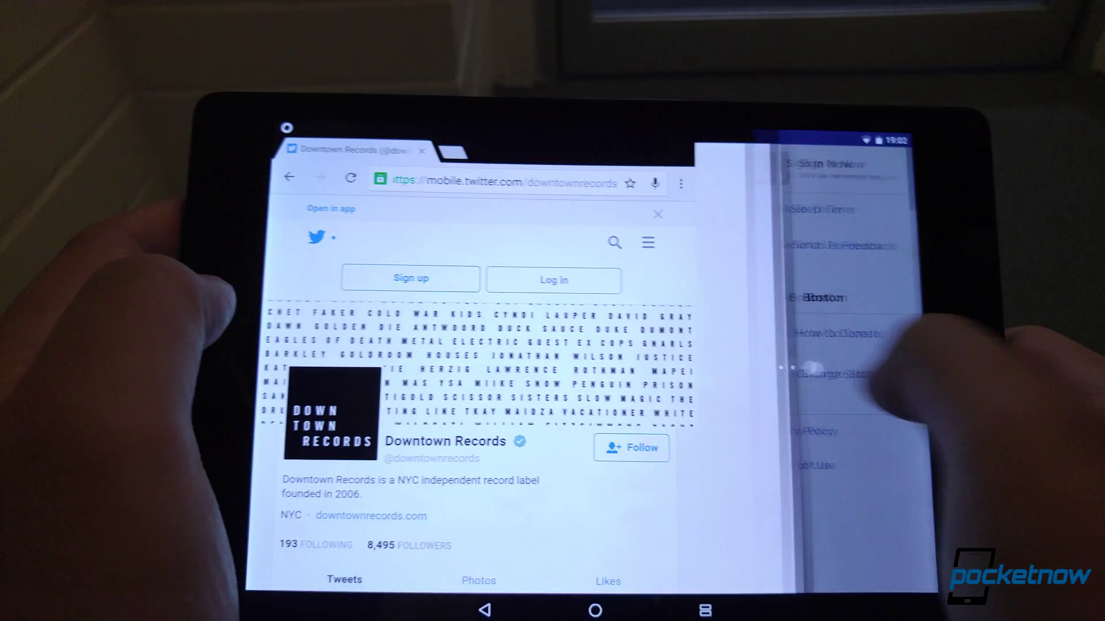
pyautogui.moveTo(864, 380); pyautogui.dragTo(928, 380)
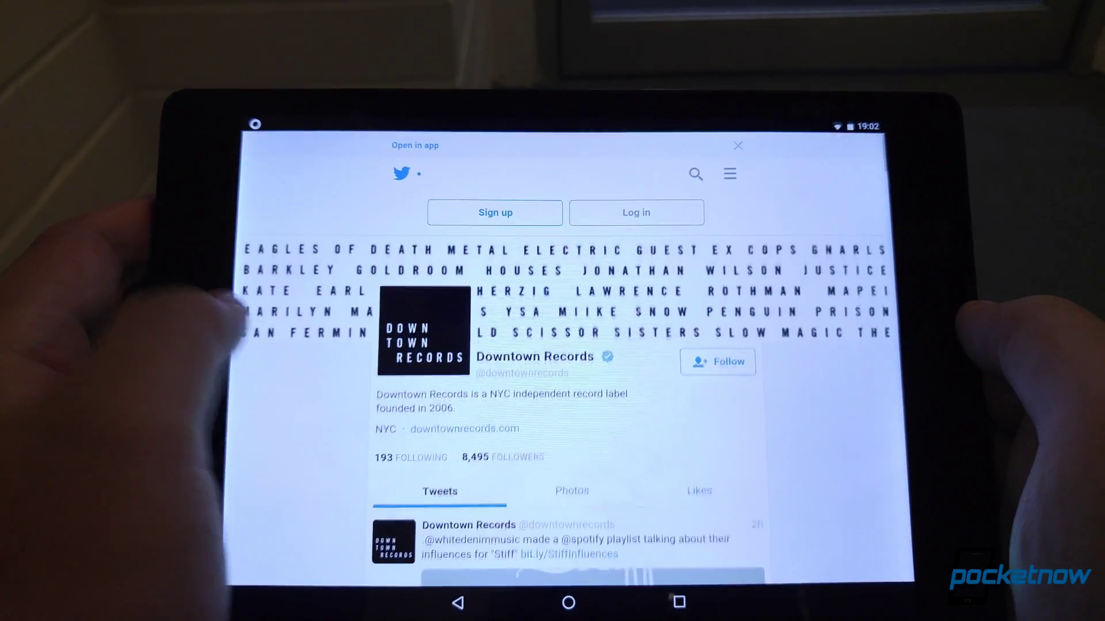